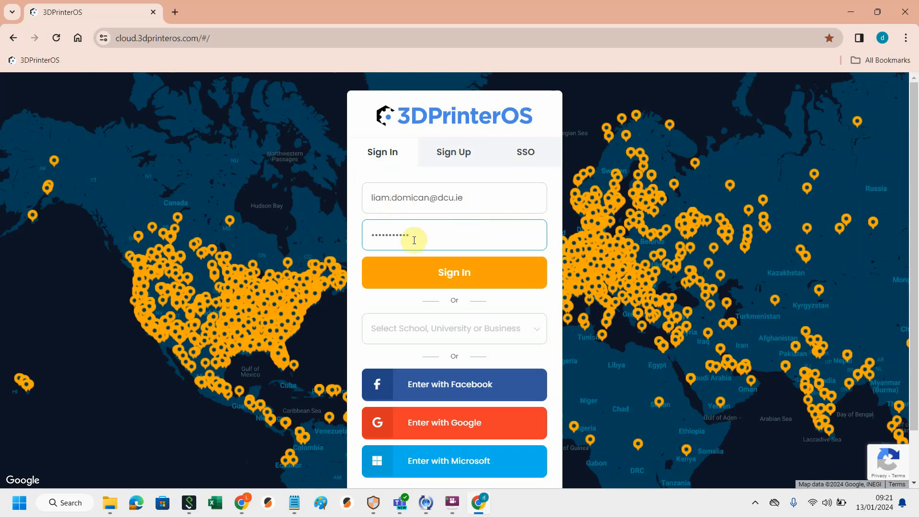
Step: Sign in and upload the STL file T from the Demo StL folder to the file list
click(448, 277)
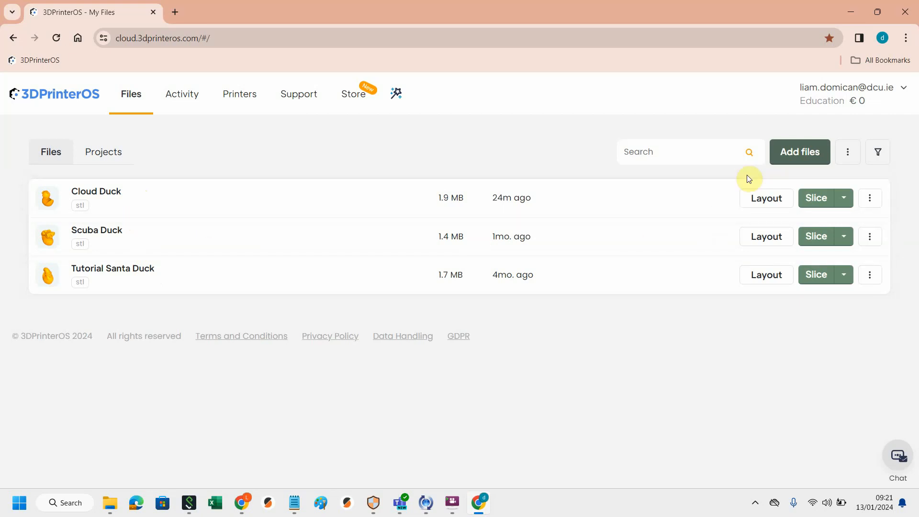
click(804, 156)
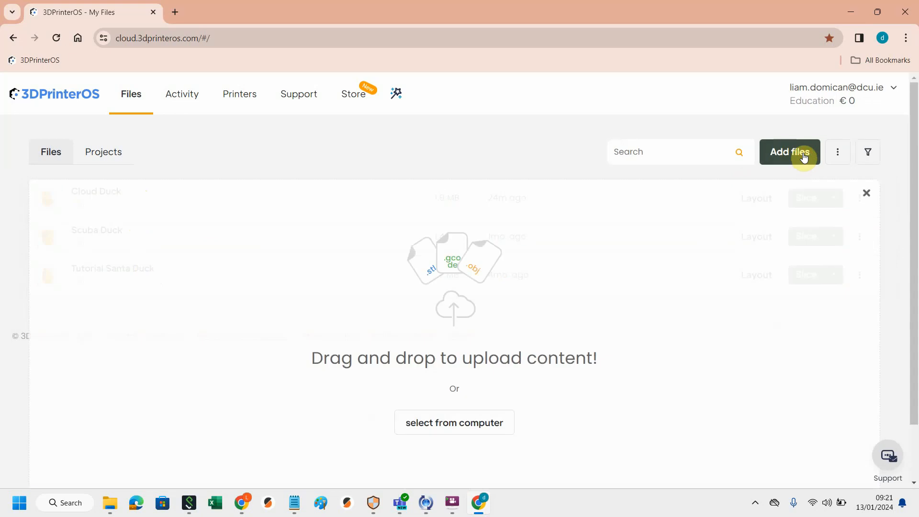
click(486, 420)
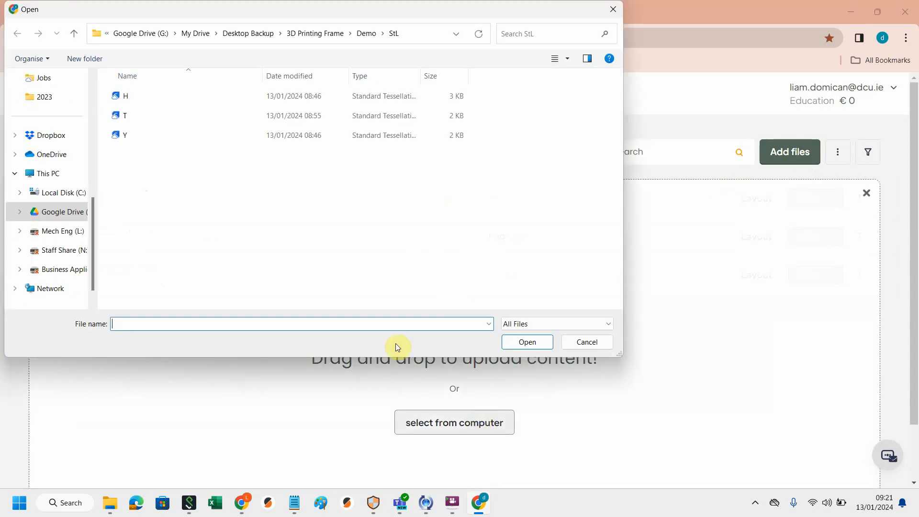
click(141, 120)
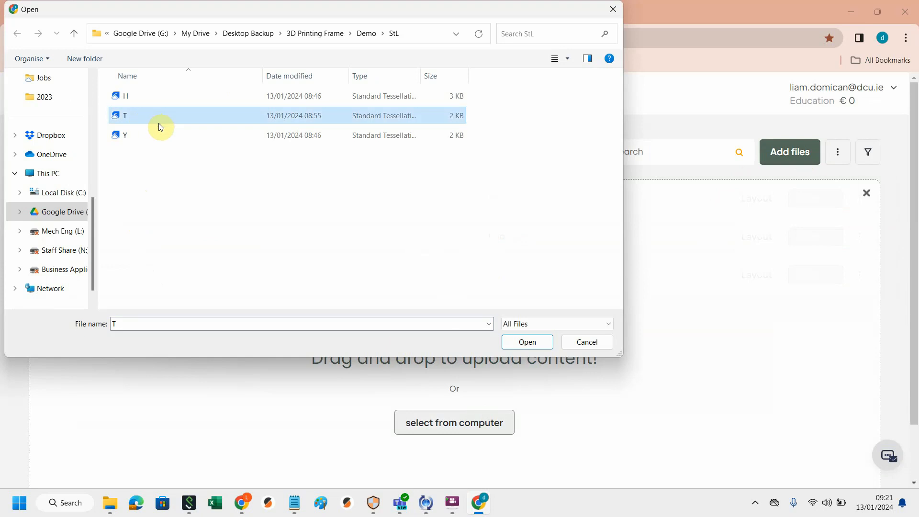
click(538, 342)
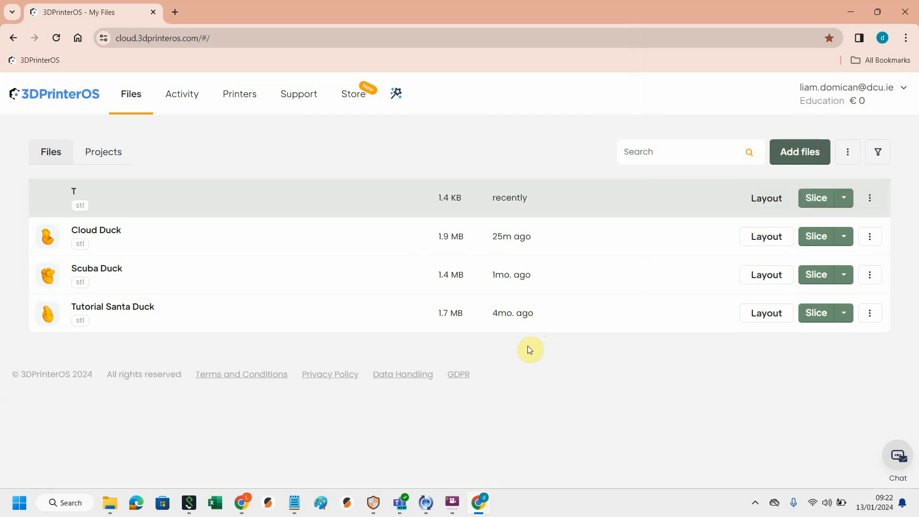
Step: Open the T file in the layout editor and select the Original Prusa MK4 printer
mouse_move(86, 212)
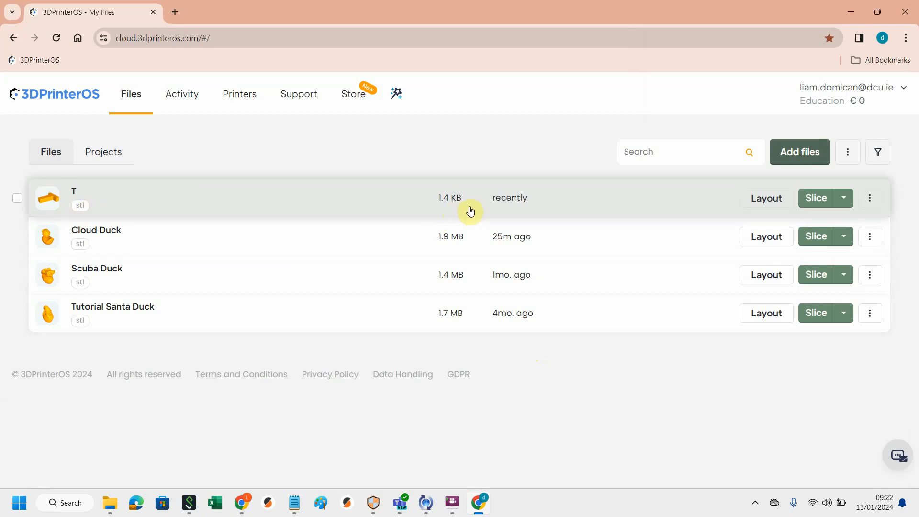
click(764, 199)
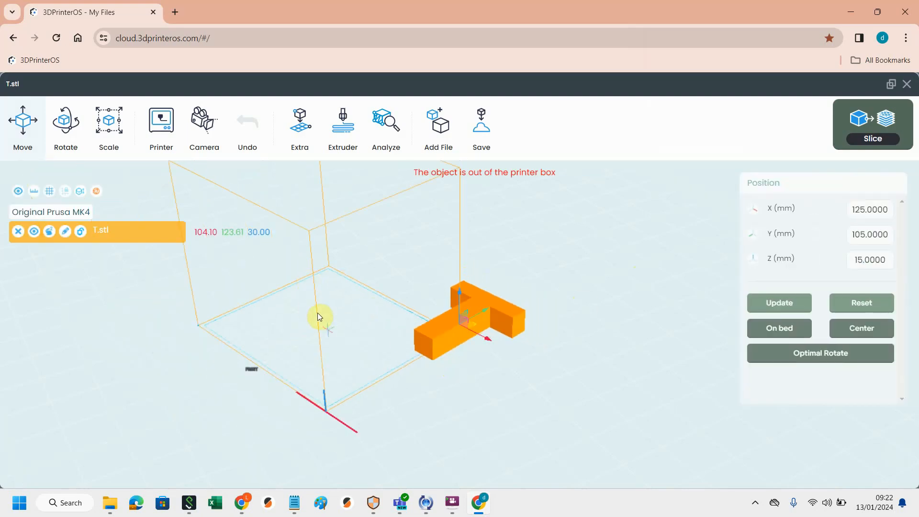
click(160, 125)
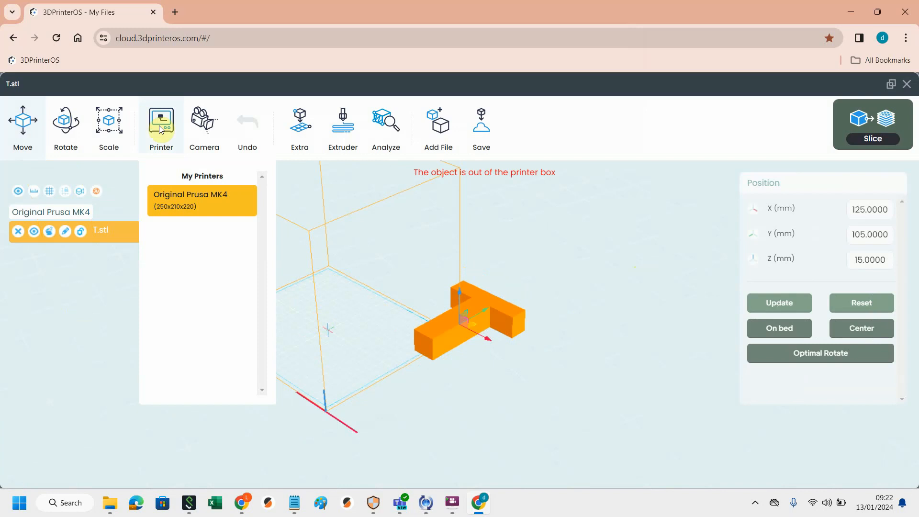
click(195, 199)
click(155, 146)
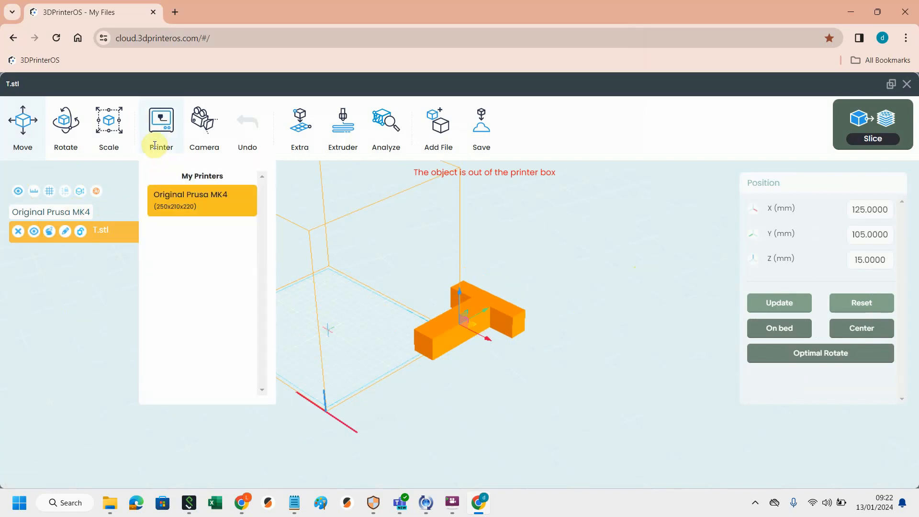
click(154, 145)
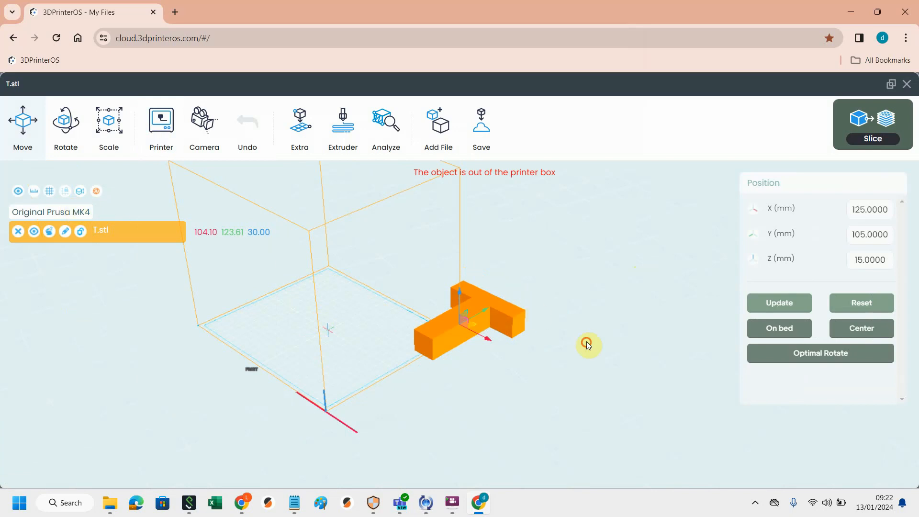
Step: Center the T model on the build plate
mouse_move(614, 332)
mouse_down()
mouse_move(662, 265)
mouse_move(631, 251)
mouse_move(570, 357)
mouse_move(595, 379)
mouse_move(654, 333)
mouse_move(642, 307)
mouse_move(595, 335)
mouse_move(626, 334)
mouse_move(670, 304)
mouse_move(665, 290)
mouse_move(614, 323)
mouse_up()
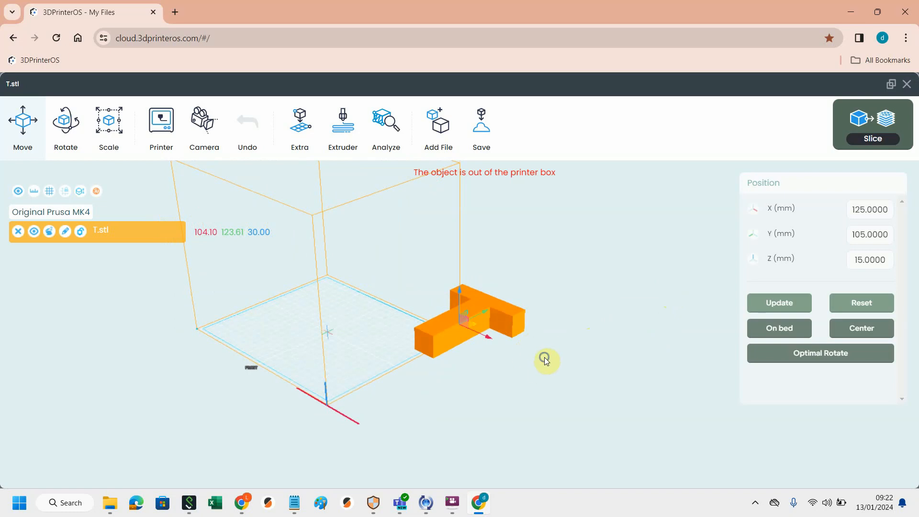
drag(545, 358, 571, 371)
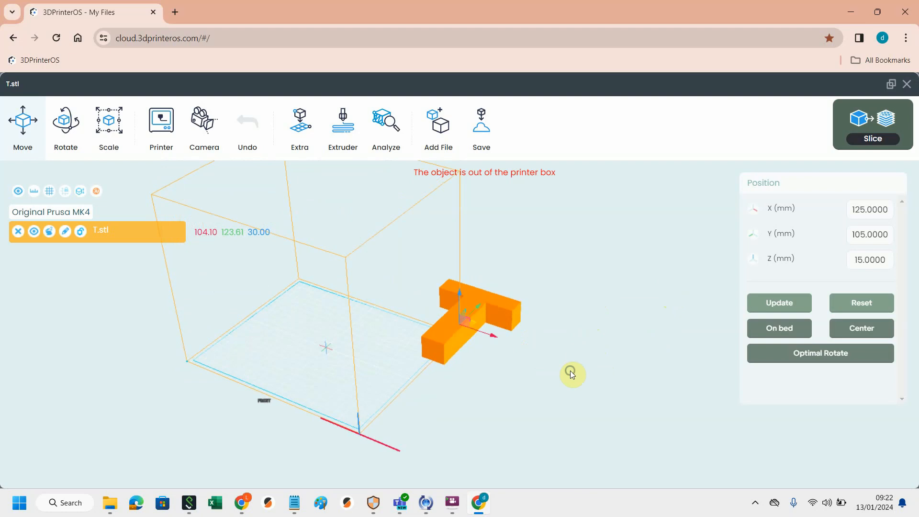
click(861, 329)
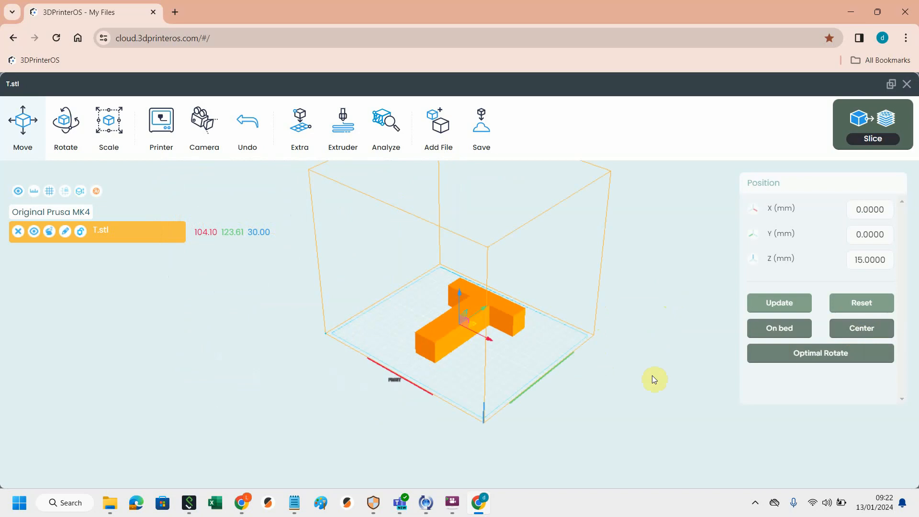
Step: Lift the T model above the build plate, then put it back on the bed
drag(632, 373, 637, 336)
drag(458, 307, 464, 266)
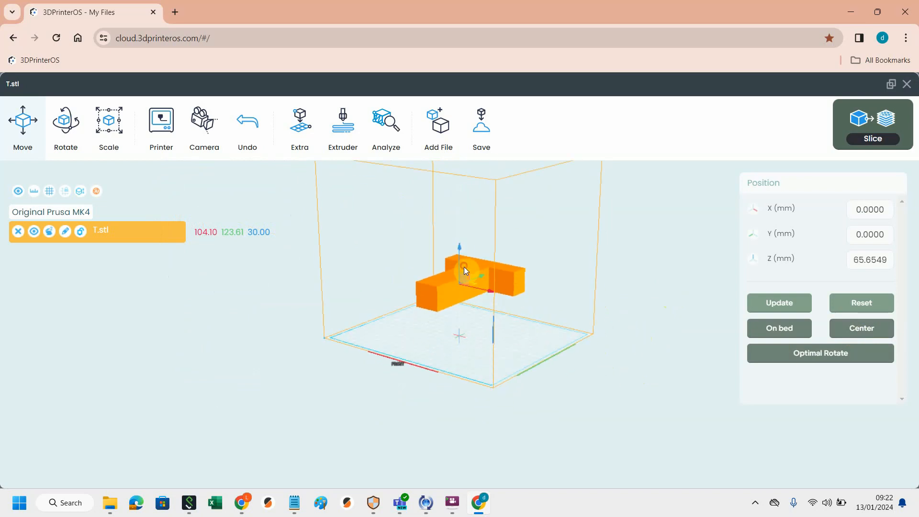
click(602, 369)
mouse_move(602, 374)
mouse_down()
mouse_move(612, 339)
mouse_move(607, 357)
mouse_up()
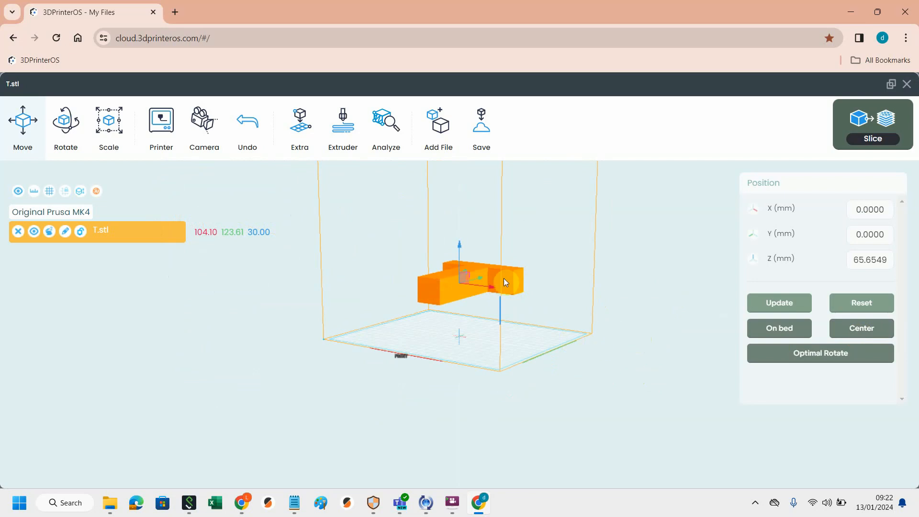
click(489, 290)
click(766, 330)
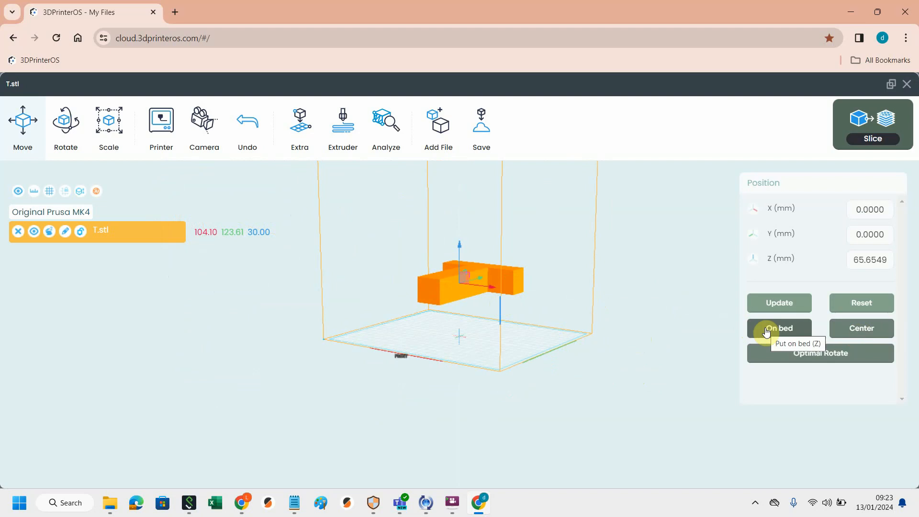
click(766, 330)
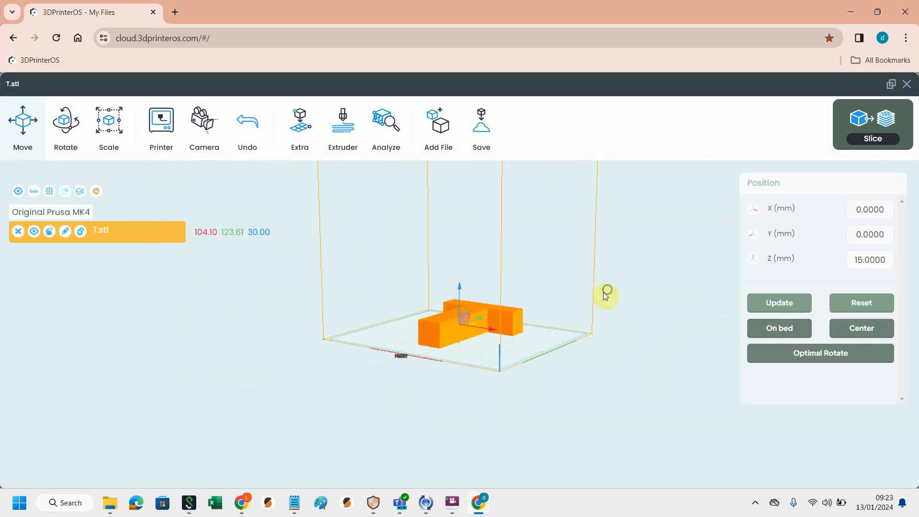
Step: Add the Cloud Duck model from the file list to the build plate
drag(604, 293, 592, 396)
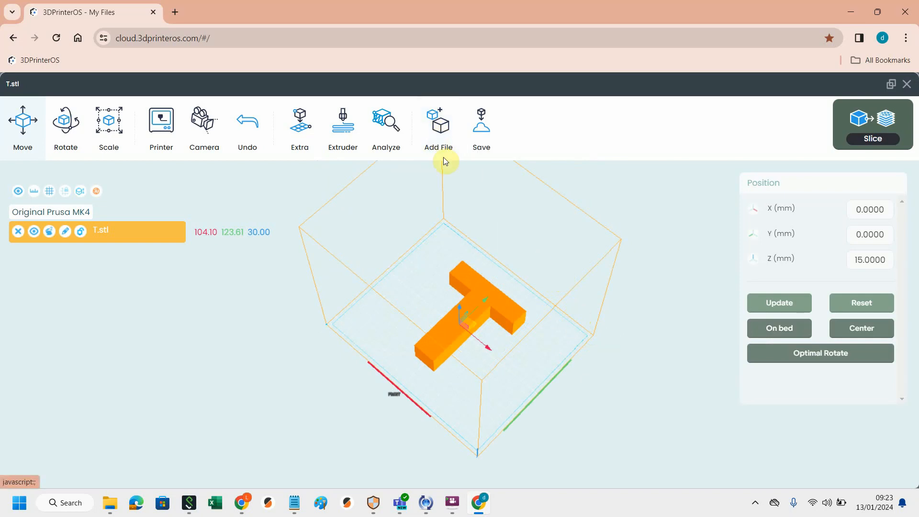
click(439, 139)
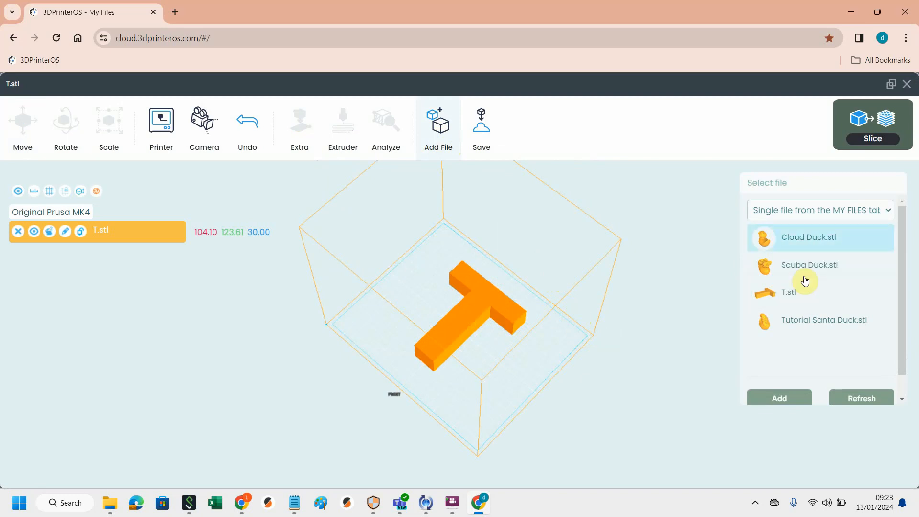
click(803, 240)
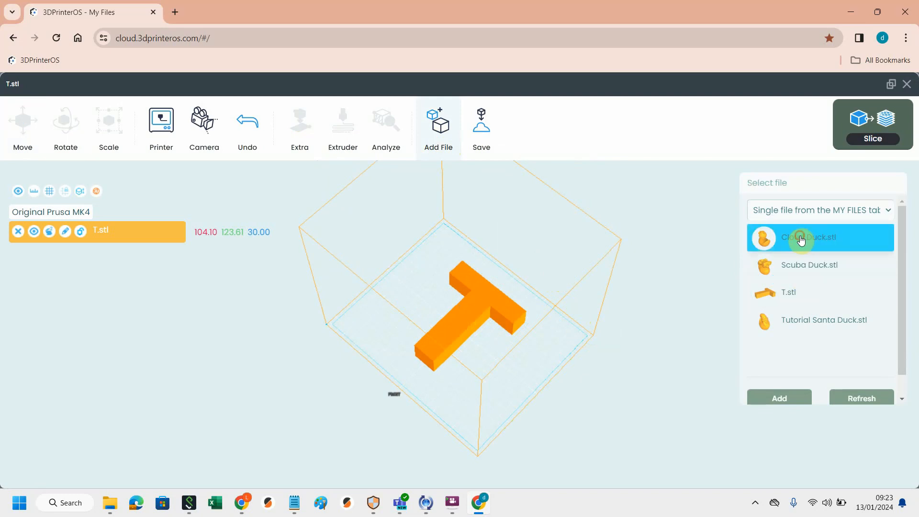
click(780, 399)
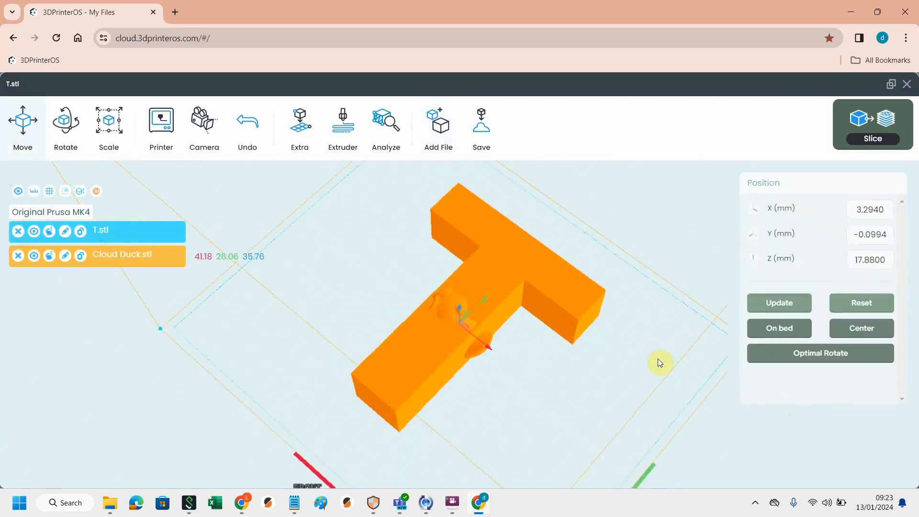
Step: Move the Cloud Duck beside the T model, then remove it from the plate
mouse_move(664, 326)
mouse_down()
mouse_move(667, 243)
mouse_move(663, 308)
mouse_up()
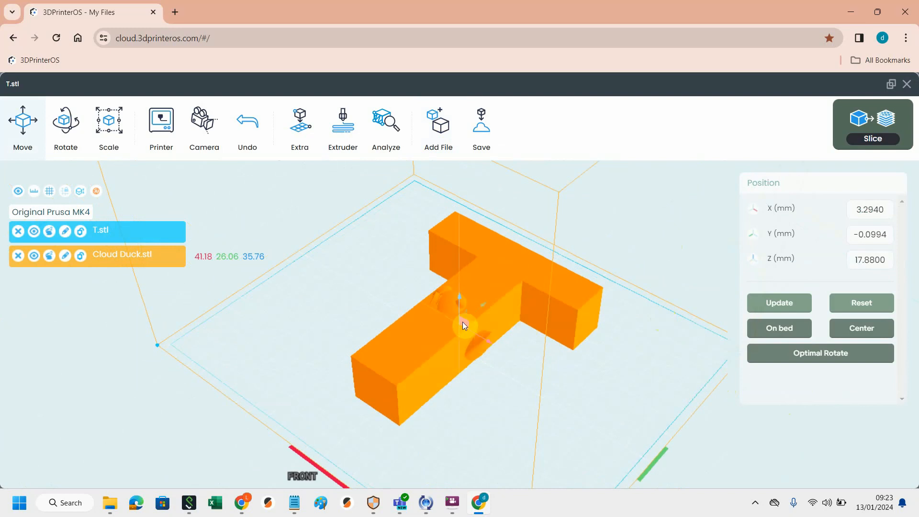
drag(464, 323, 581, 409)
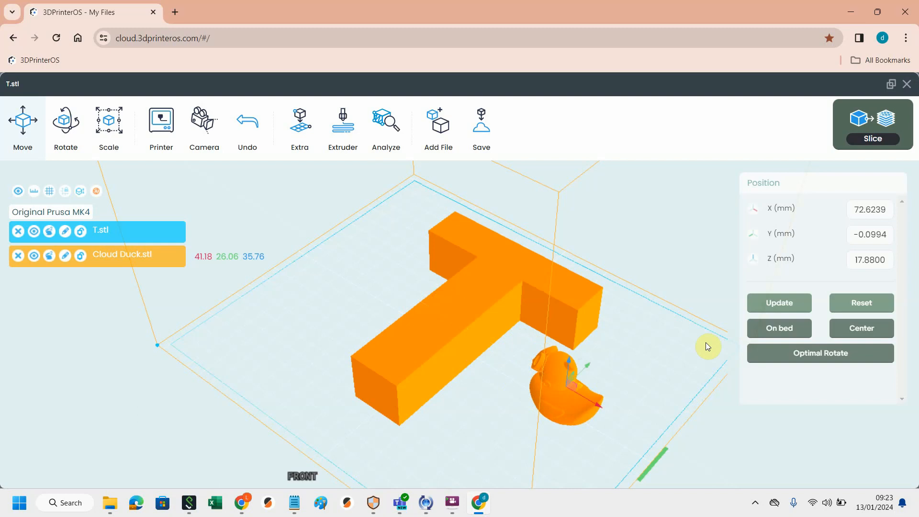
drag(676, 272, 682, 244)
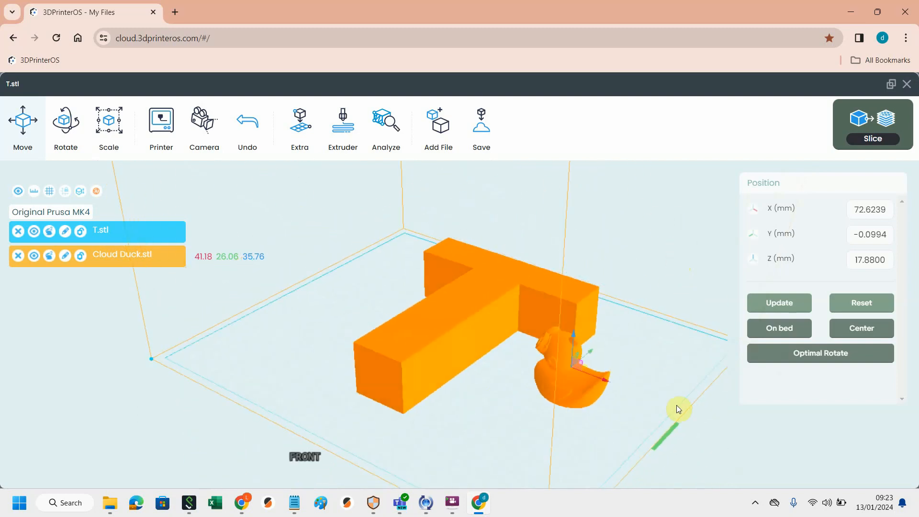
scroll(668, 409, down, 5)
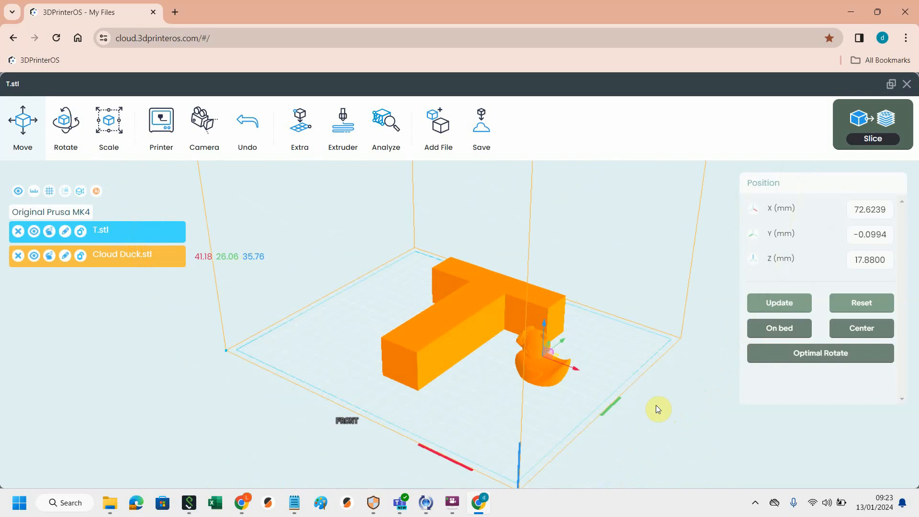
drag(656, 406, 696, 417)
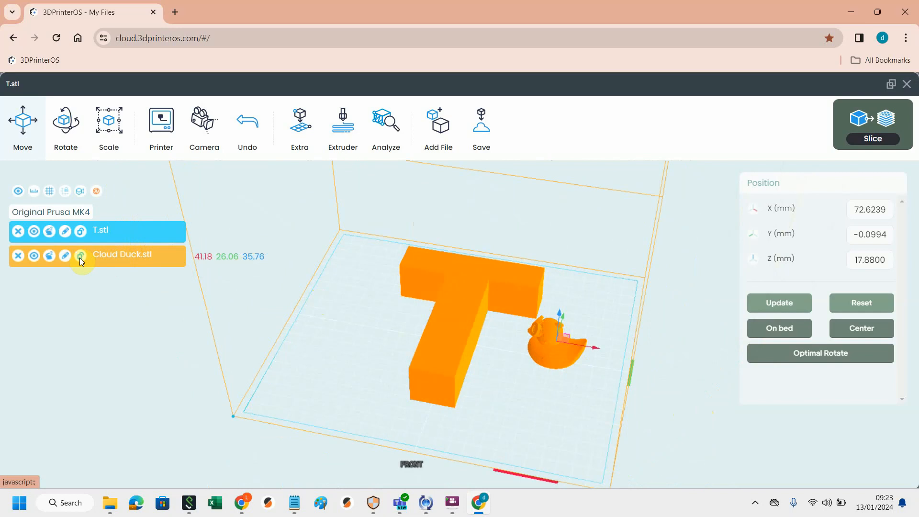
click(18, 256)
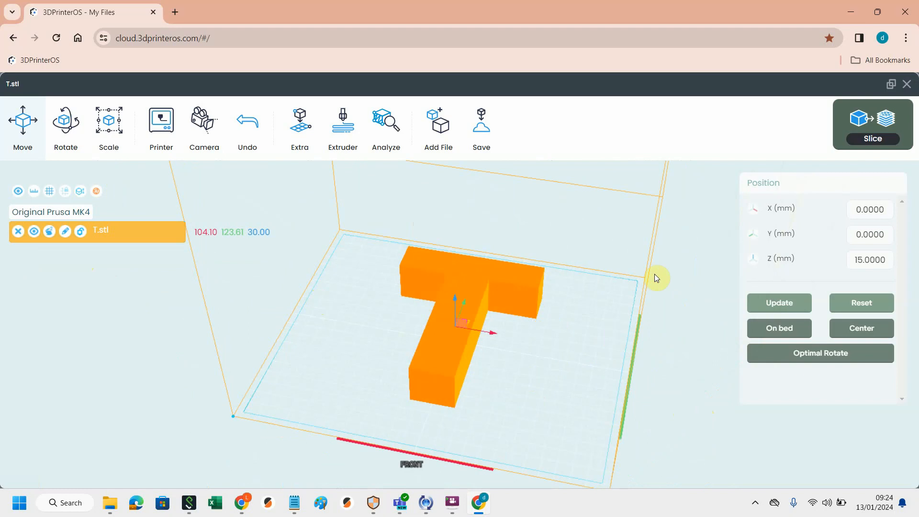
Step: Open the slice settings for the T model
drag(671, 252, 621, 311)
scroll(625, 283, down, 1)
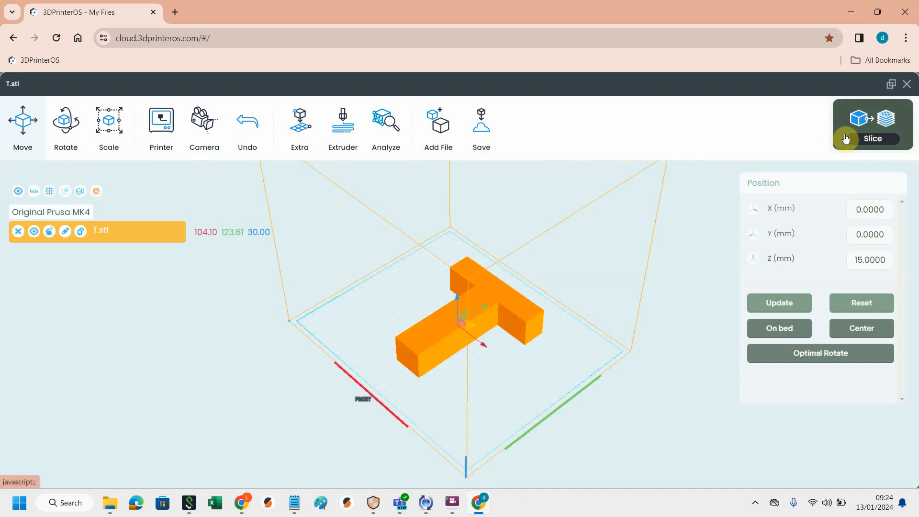
click(874, 139)
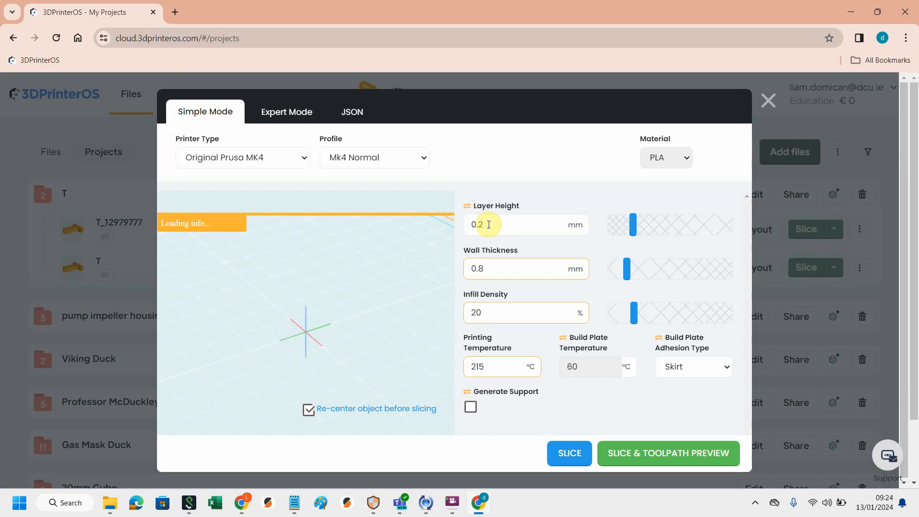
Step: Try a layer height of 0.3 mm, then return it to 0.2 mm
key(BackSpace)
text(3)
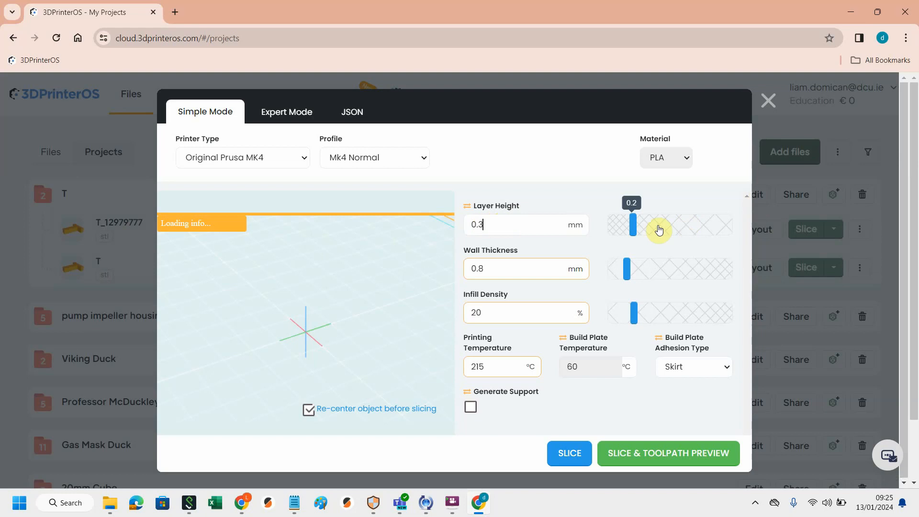
mouse_move(631, 225)
mouse_down()
mouse_move(662, 231)
mouse_move(631, 230)
mouse_up()
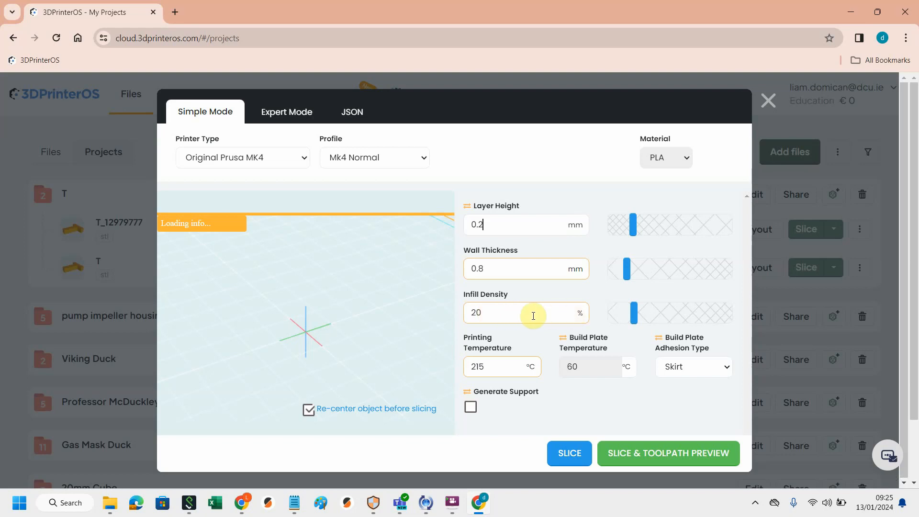
Step: Set the infill density to 30%, then change it back to 20%
mouse_move(634, 314)
mouse_move(634, 320)
mouse_down()
mouse_move(688, 319)
mouse_move(633, 321)
mouse_up()
click(480, 313)
key(BackSpace)
key(BackSpace)
text(30)
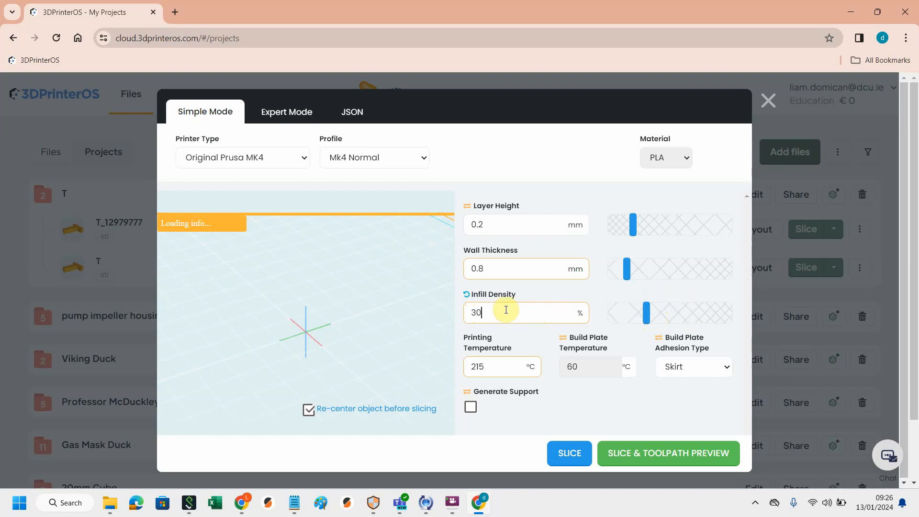
key(BackSpace)
key(BackSpace)
text(20)
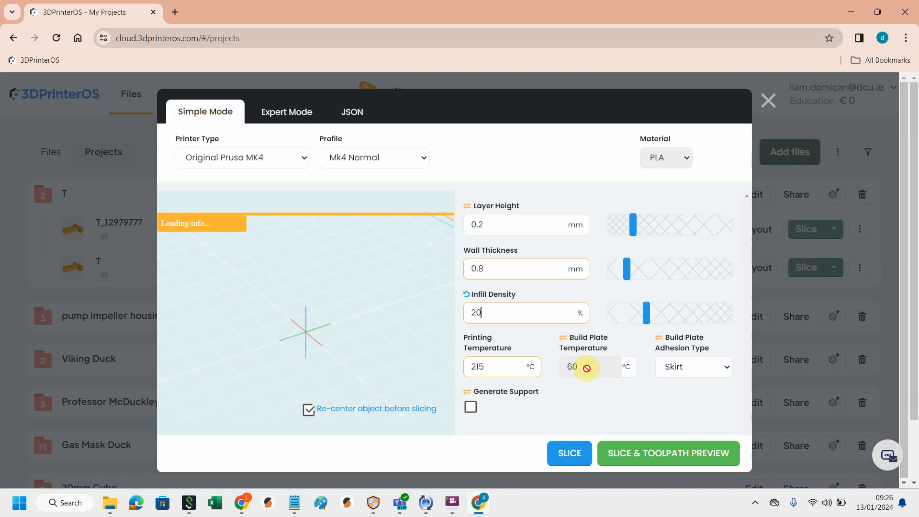
Step: Set the build plate adhesion type to Brim
click(727, 369)
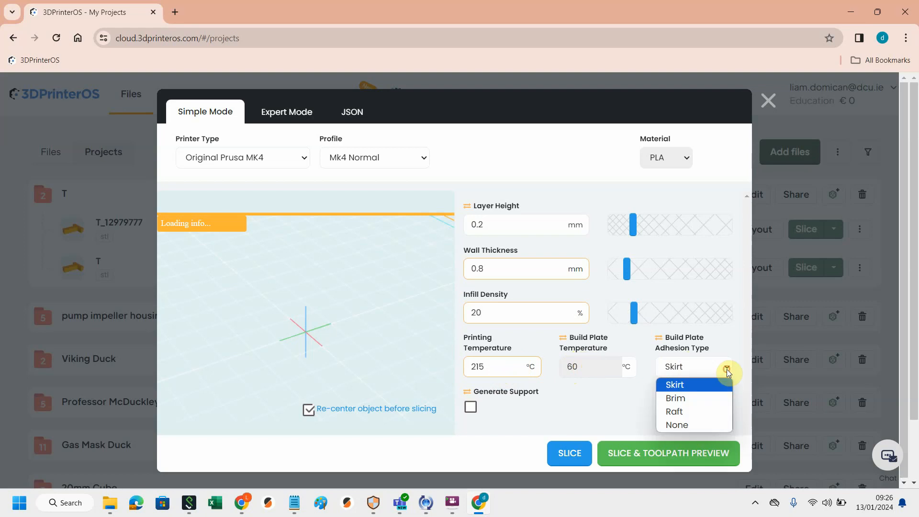
click(686, 399)
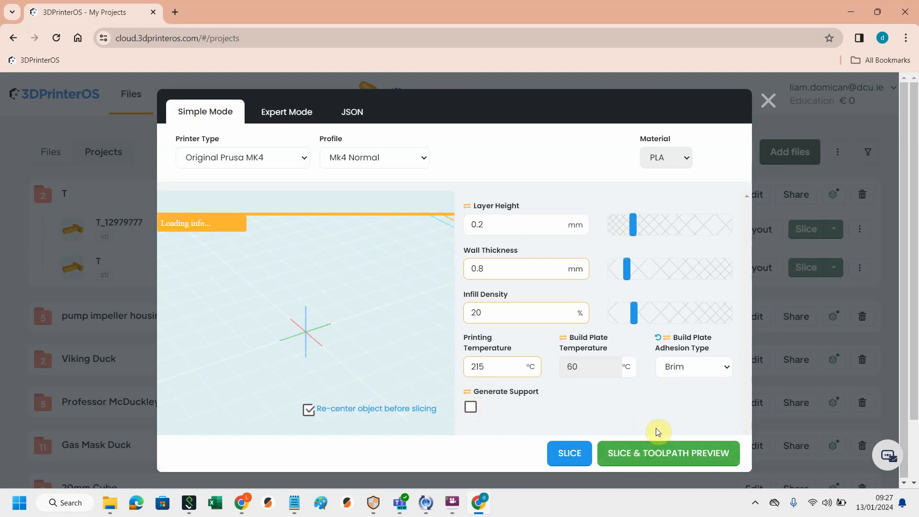
Step: Slice the T model and open the toolpath preview
click(662, 459)
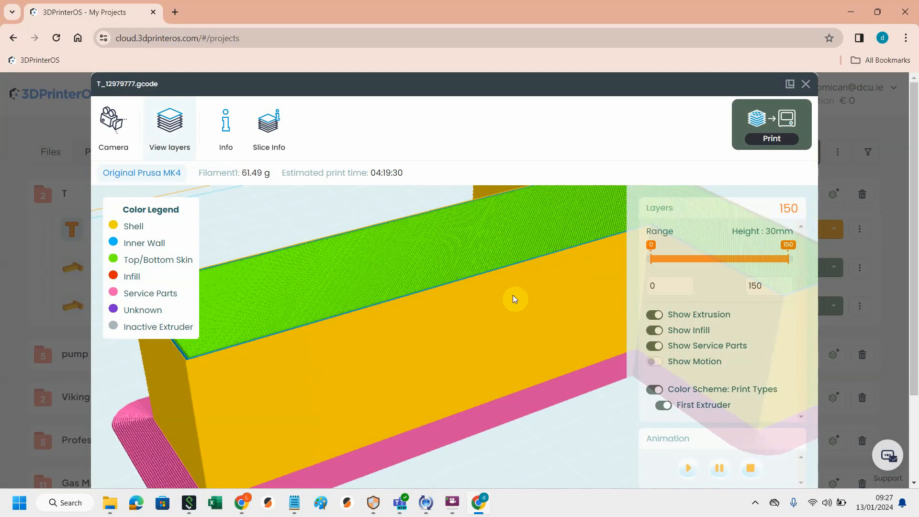
scroll(513, 295, down, 2)
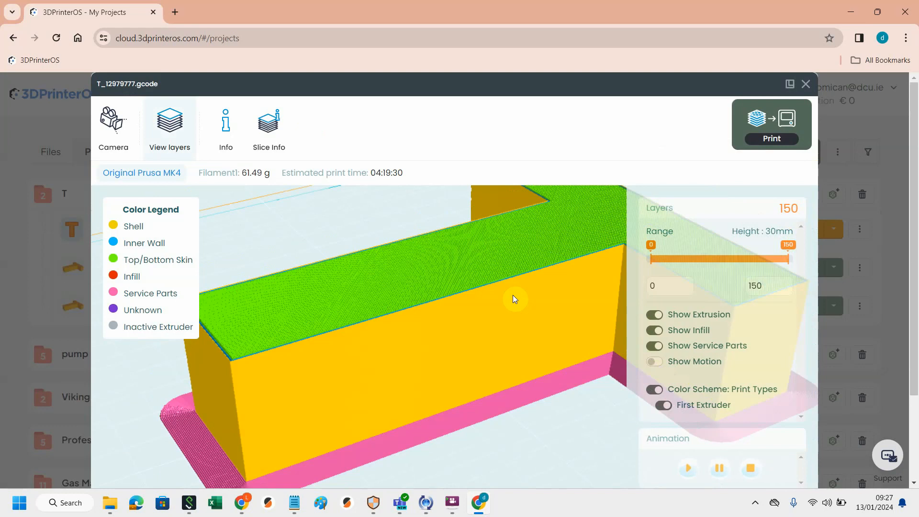
scroll(513, 295, down, 5)
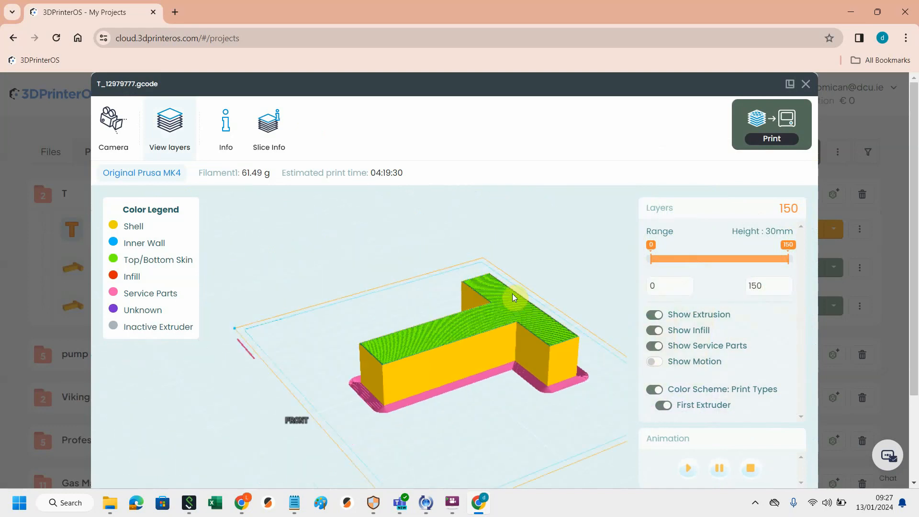
scroll(512, 294, down, 2)
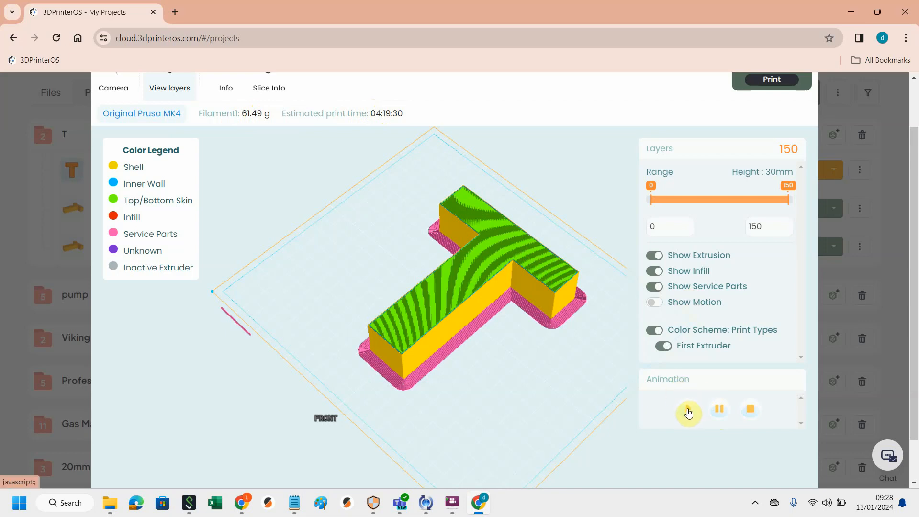
Step: Inspect the sliced layers by playing the layer animation and limiting the visible layer range to 106
click(688, 412)
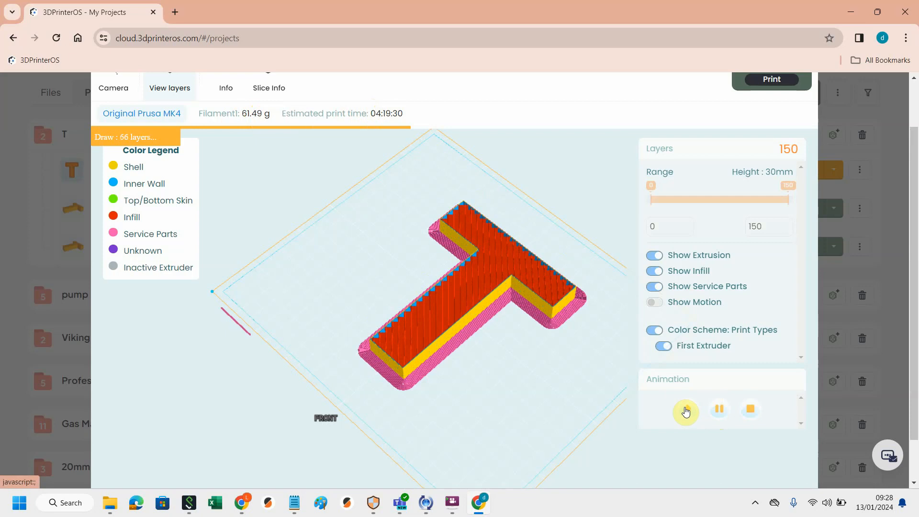
scroll(494, 352, up, 8)
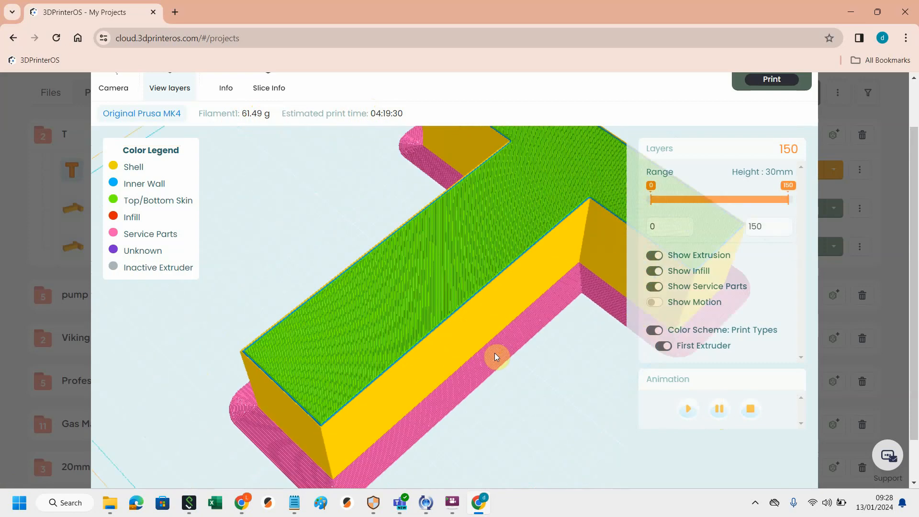
click(688, 408)
drag(786, 200, 743, 204)
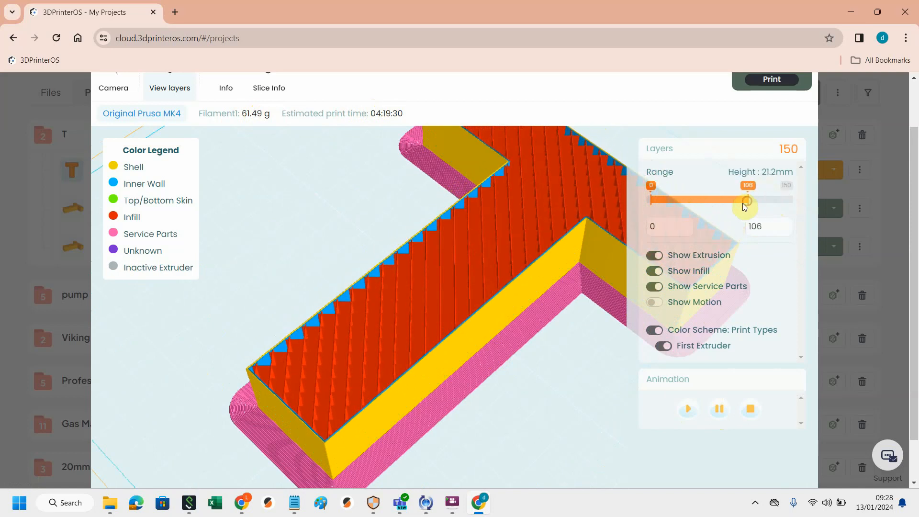
drag(552, 354, 595, 353)
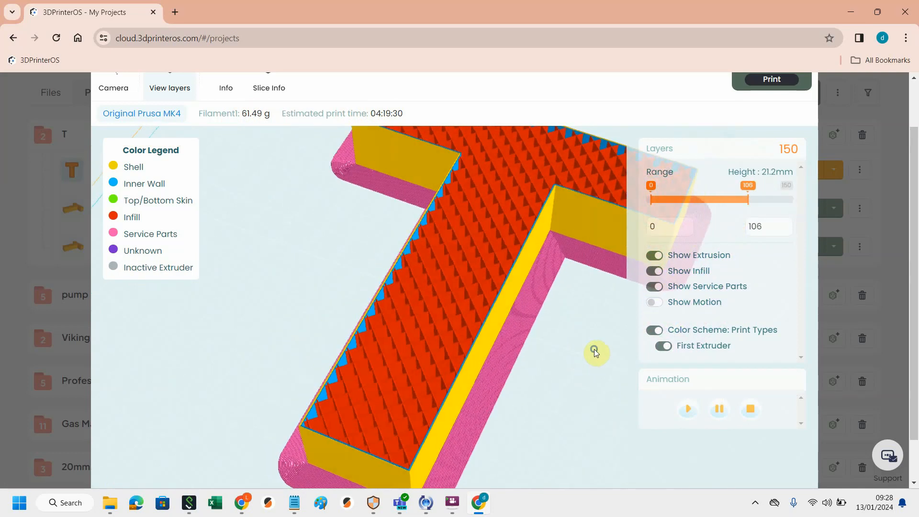
drag(530, 349, 519, 365)
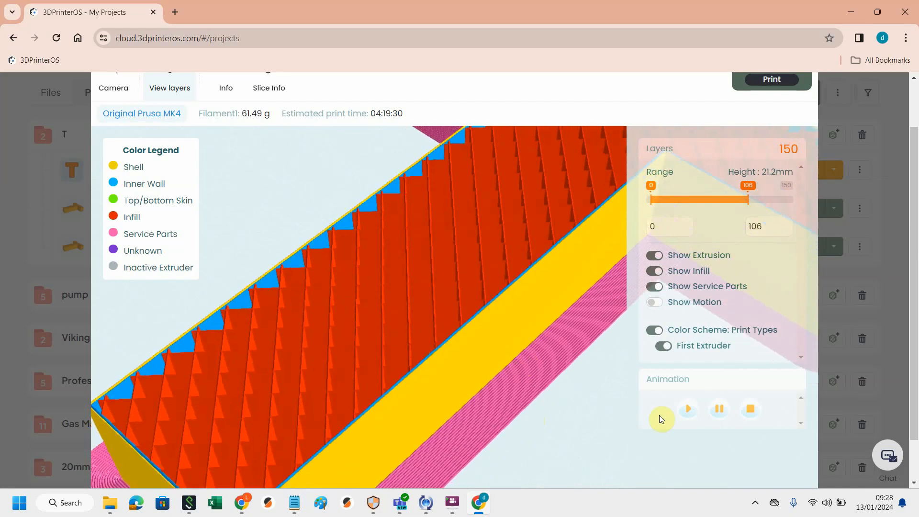
click(688, 409)
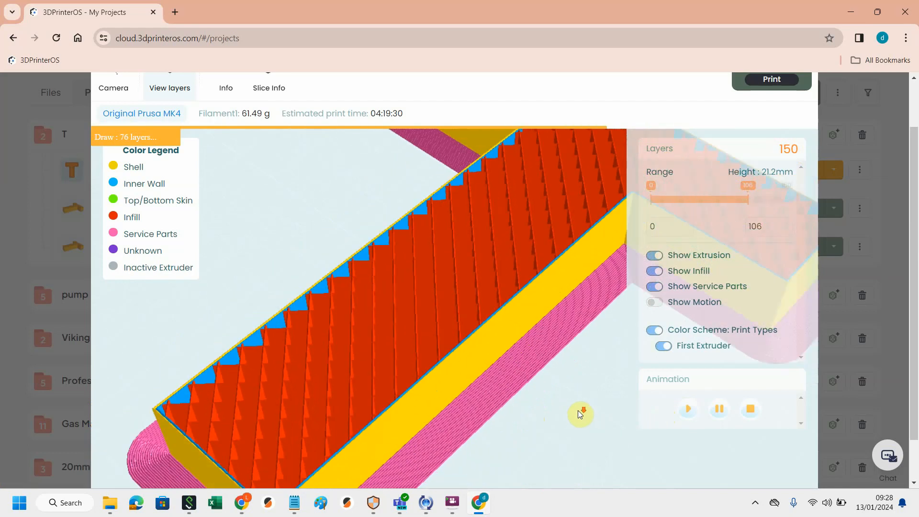
scroll(579, 410, down, 5)
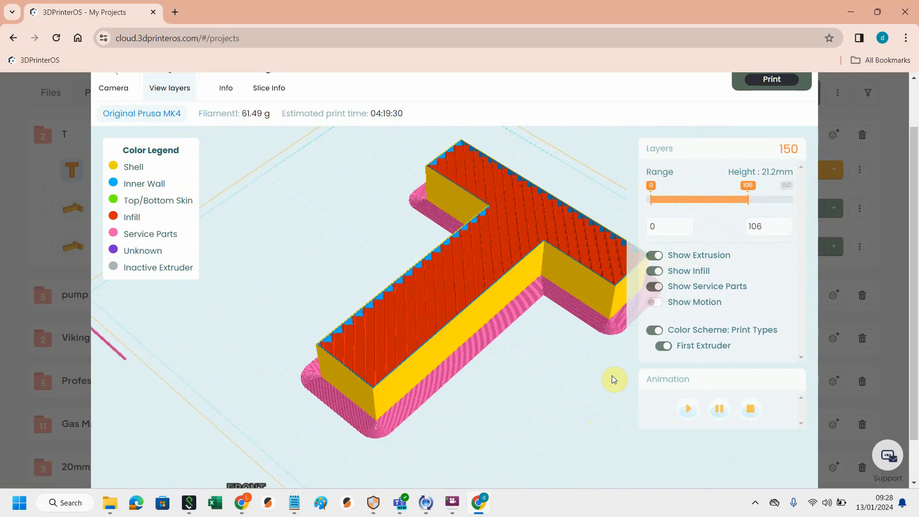
drag(912, 181, 916, 132)
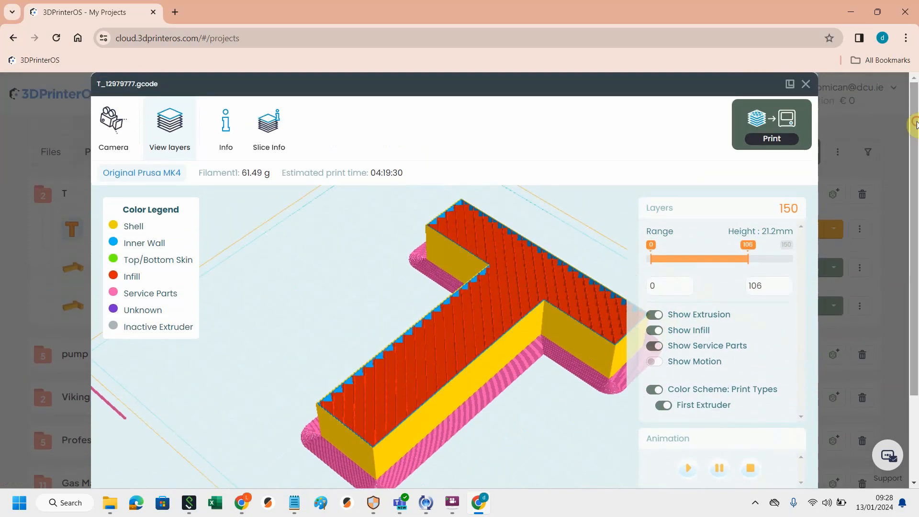
Step: Open the print dialog for the sliced T gcode and review the status of the listed MK4 printers
click(769, 140)
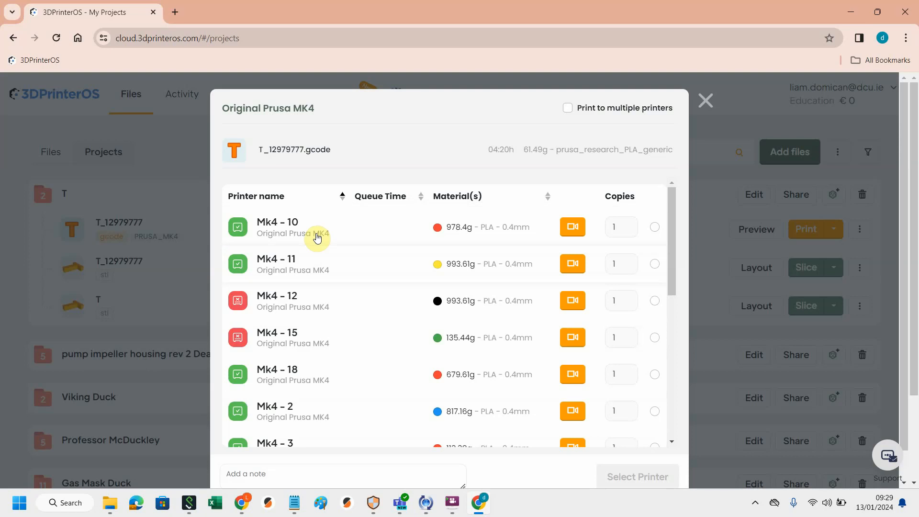
scroll(337, 274, down, 1)
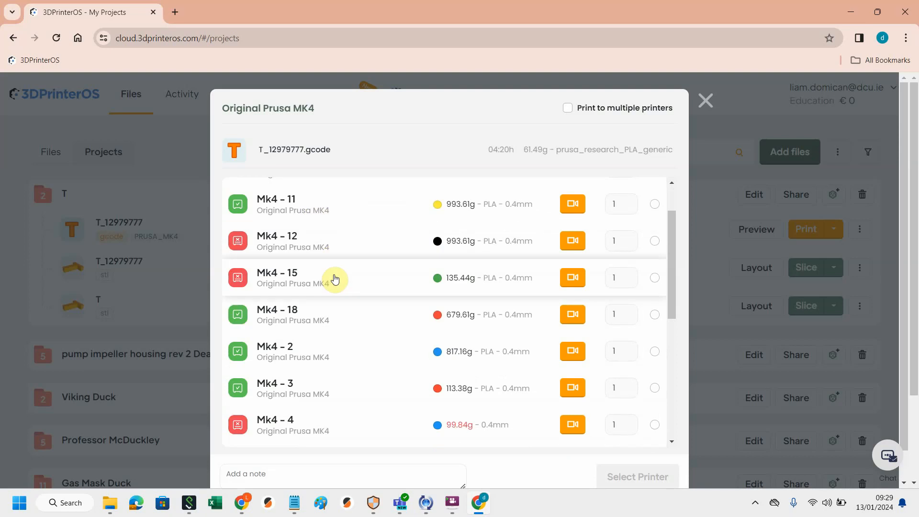
scroll(335, 279, down, 2)
scroll(335, 279, up, 1)
scroll(335, 279, up, 3)
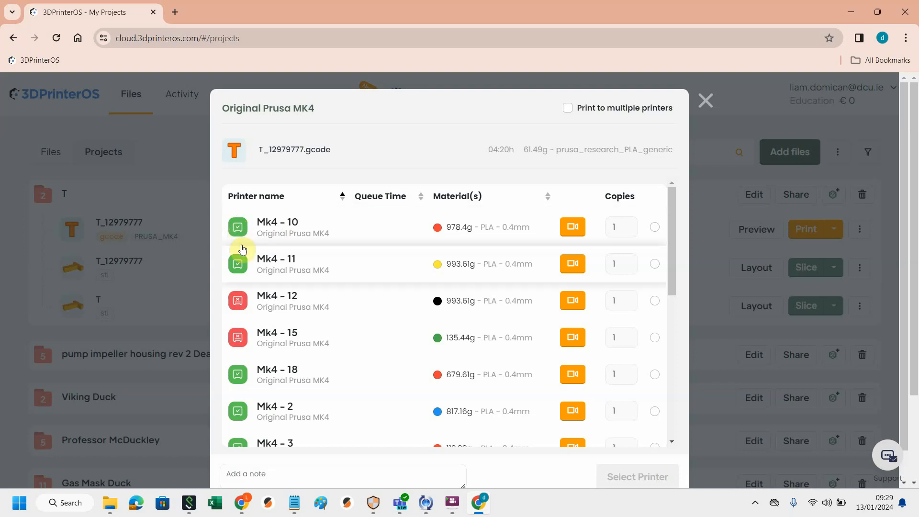
mouse_move(244, 307)
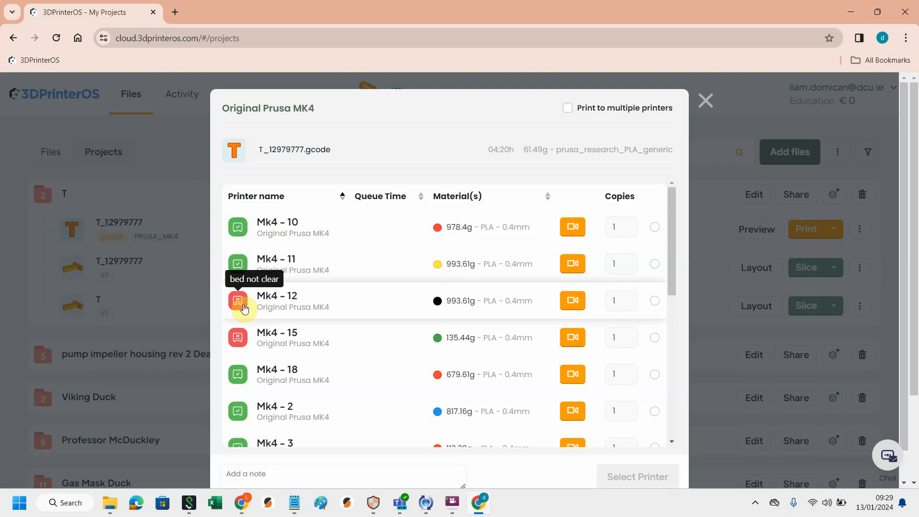
mouse_move(247, 343)
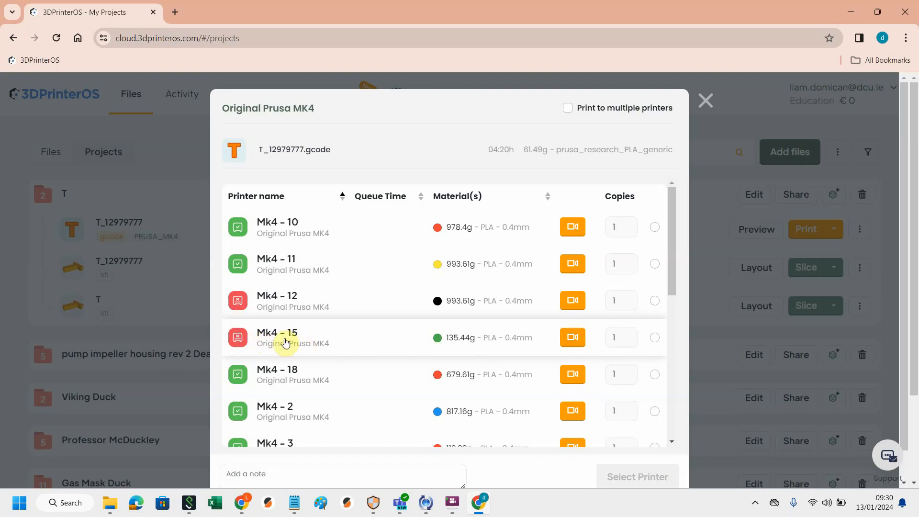
Step: Check the webcam views of printers Mk4 - 15 and Mk4 - 13
click(573, 339)
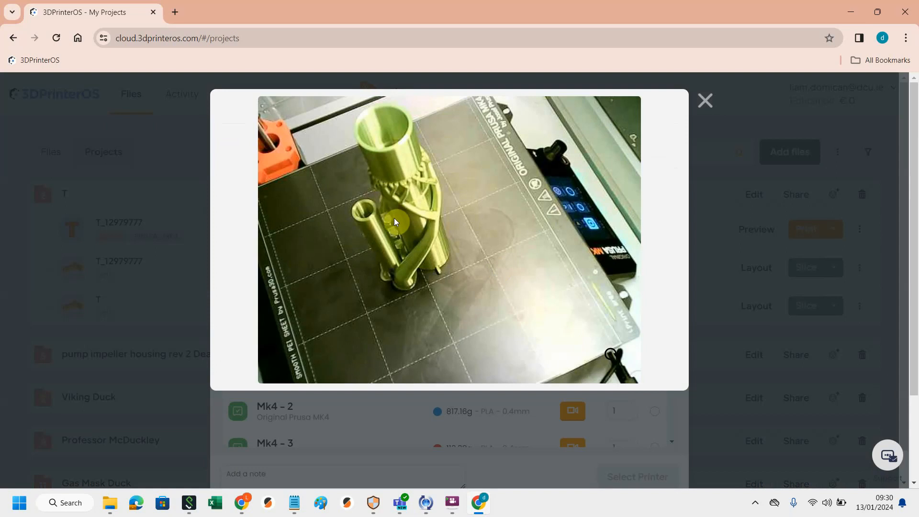
click(706, 100)
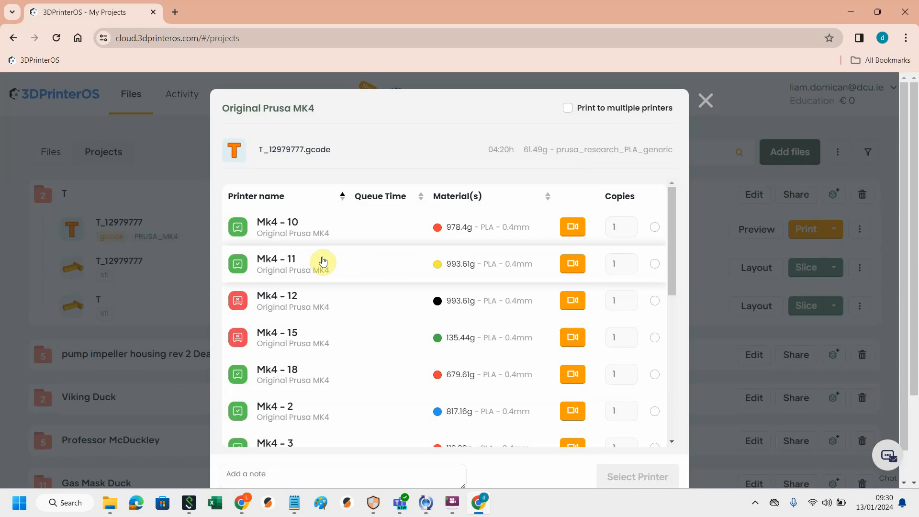
scroll(339, 284, down, 1)
scroll(339, 285, down, 6)
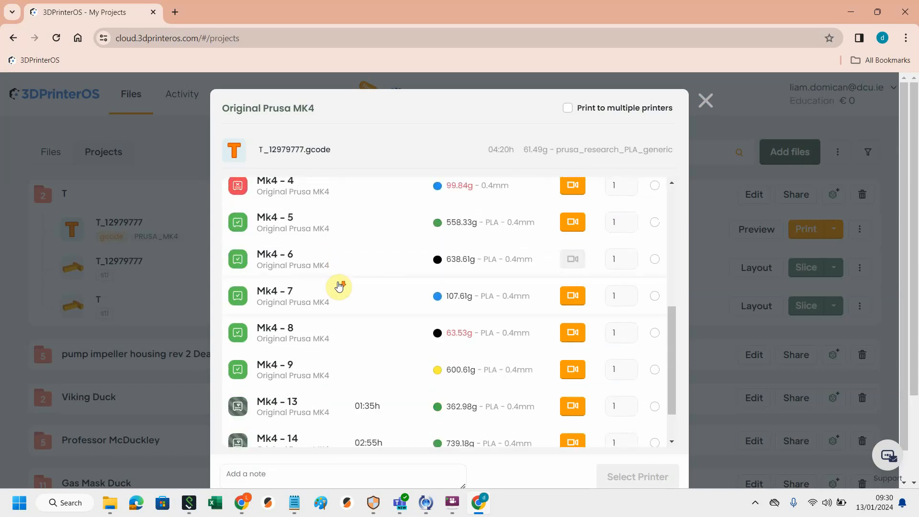
mouse_move(240, 360)
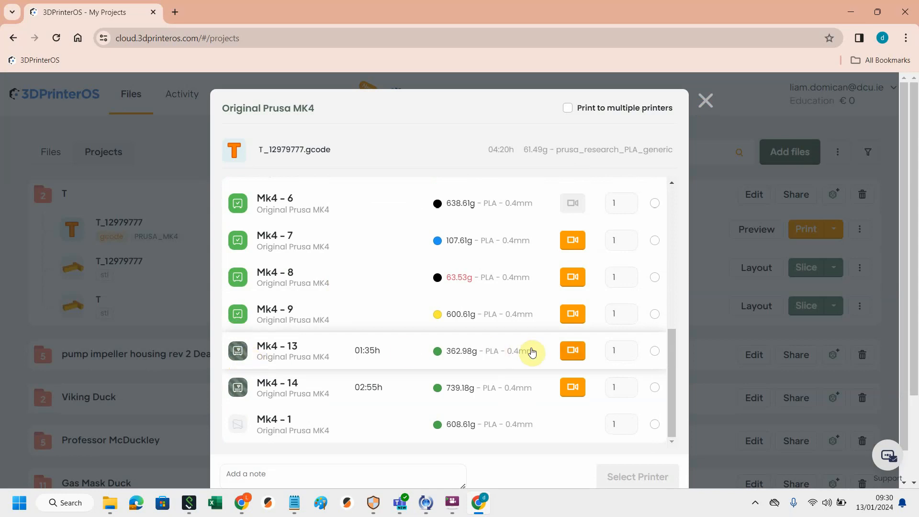
click(572, 354)
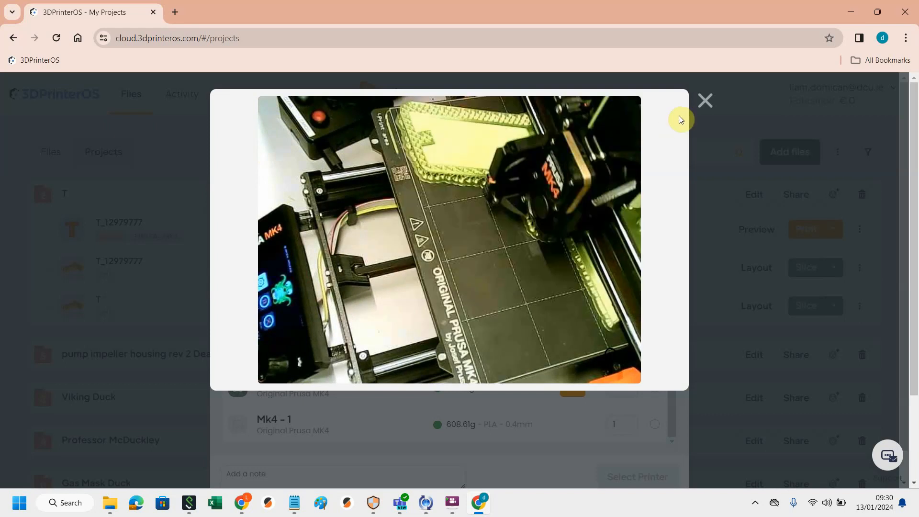
click(705, 102)
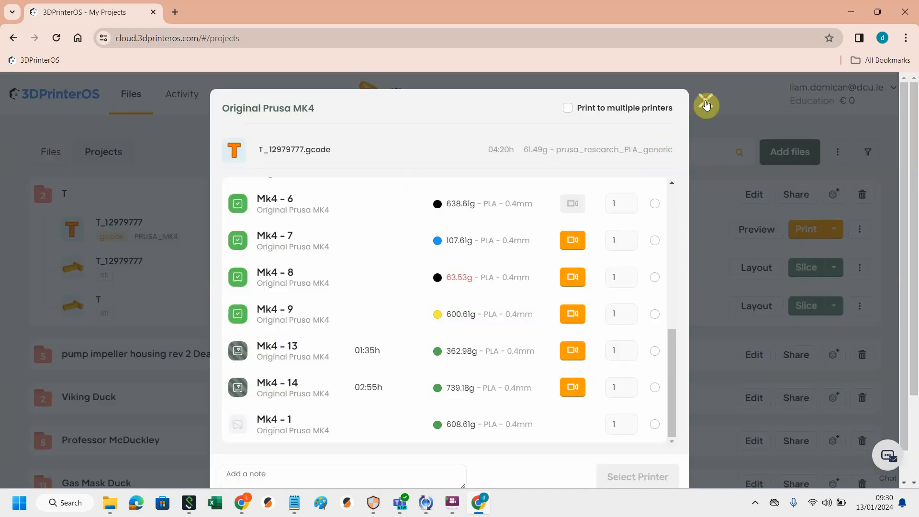
scroll(395, 345, up, 8)
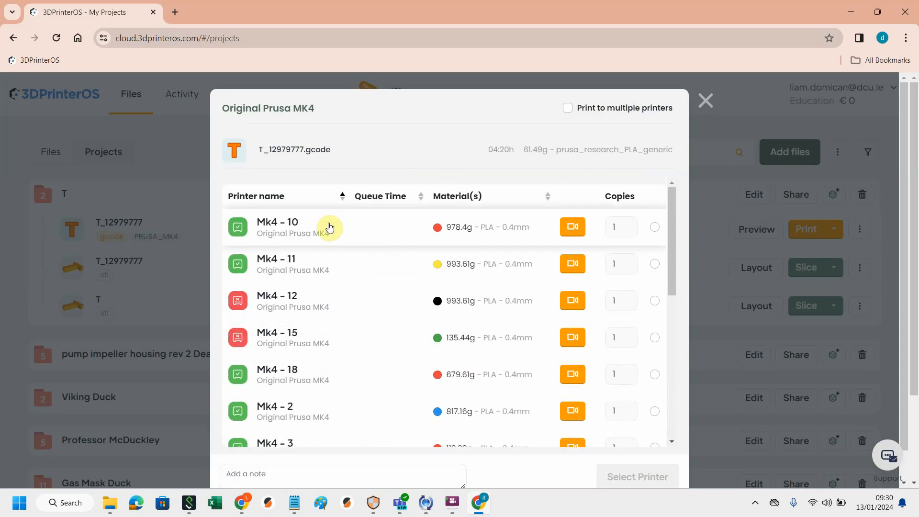
Step: Select printer Mk4 - 10 and send the T gcode to print
click(655, 228)
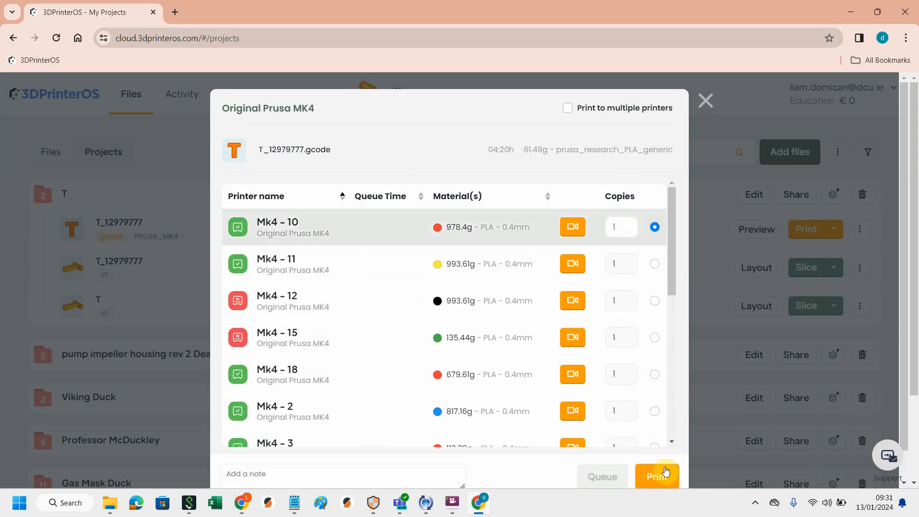
click(659, 477)
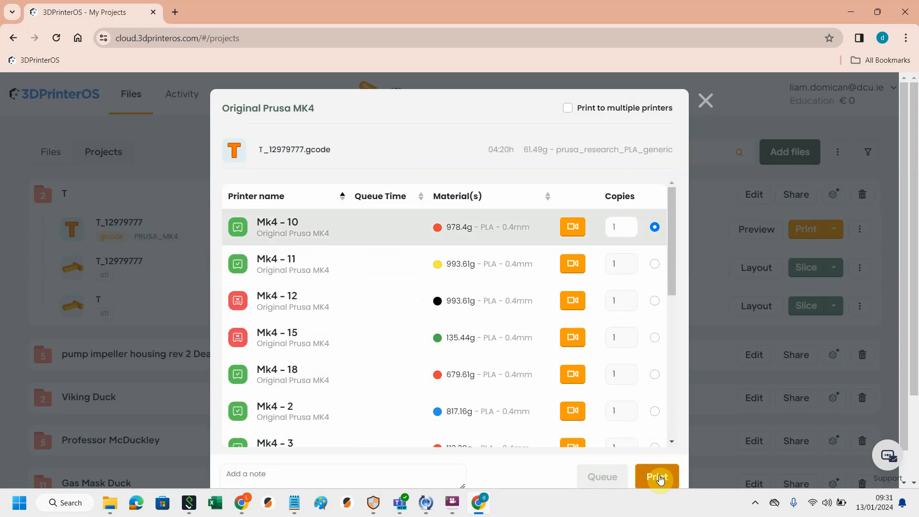